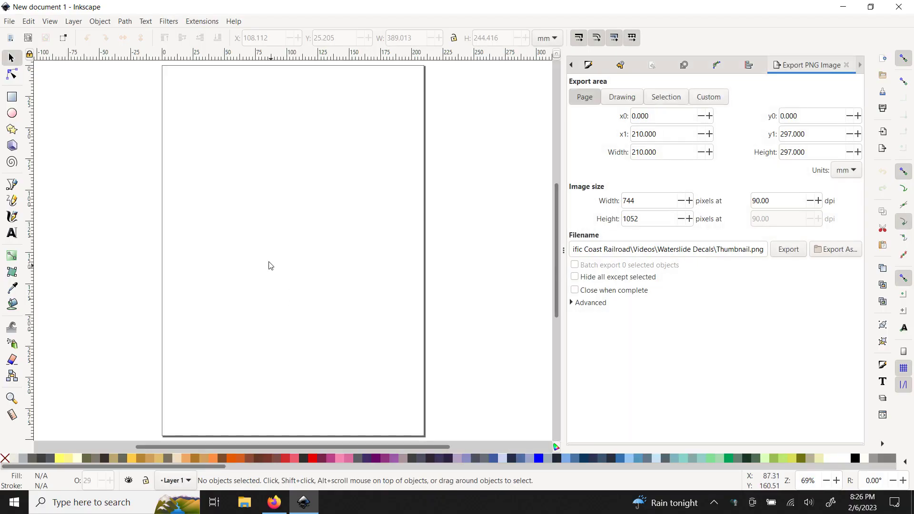
Zoom in and use the Bezier pen to place a short horizontal run and a slanted drop
scroll(266, 256, up, 4)
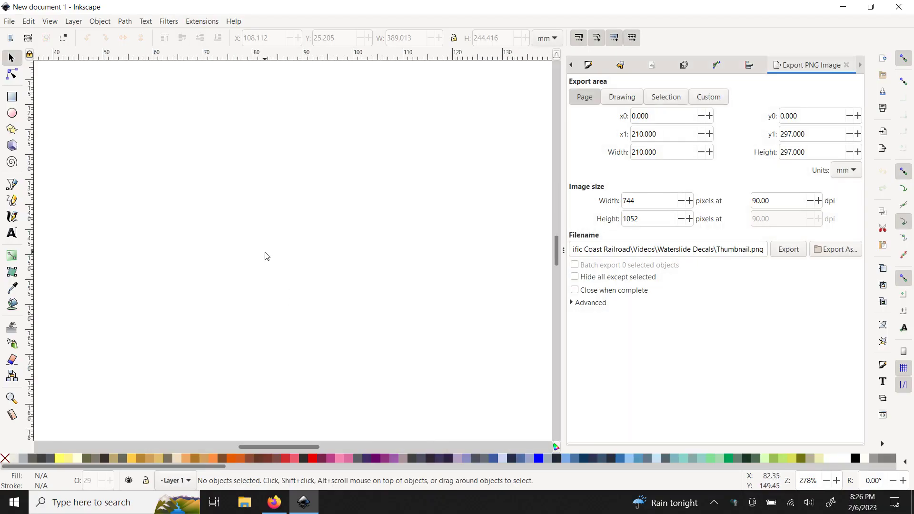
click(12, 186)
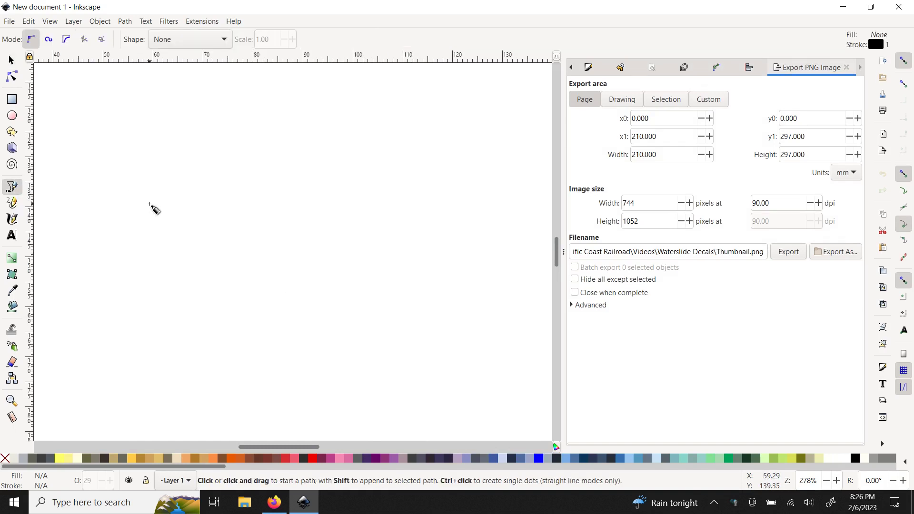
click(150, 204)
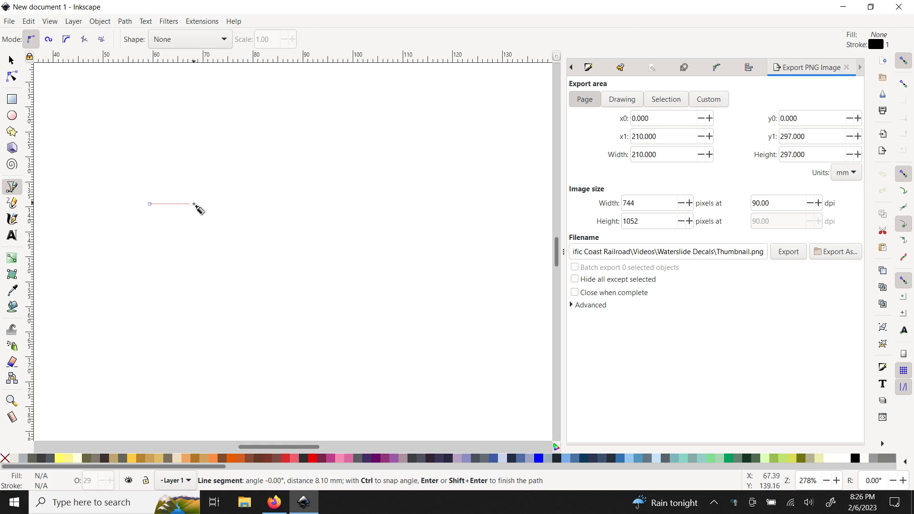
click(201, 204)
click(213, 225)
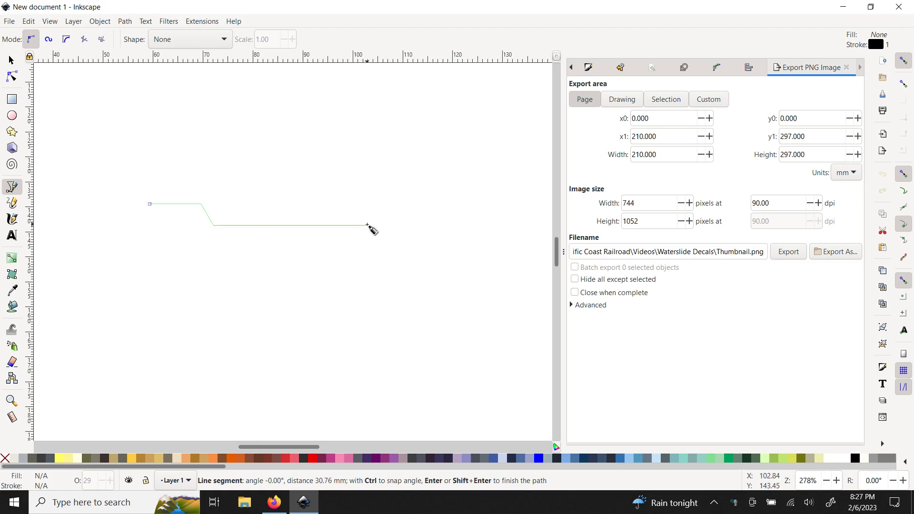
Finish the stepped line with a longer horizontal run and give it a 1 mm stroke width
double_click(366, 225)
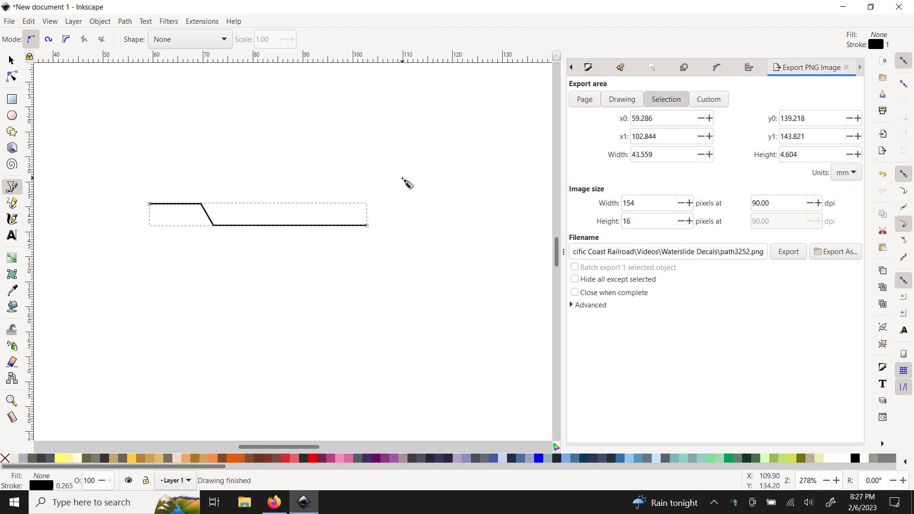
click(591, 68)
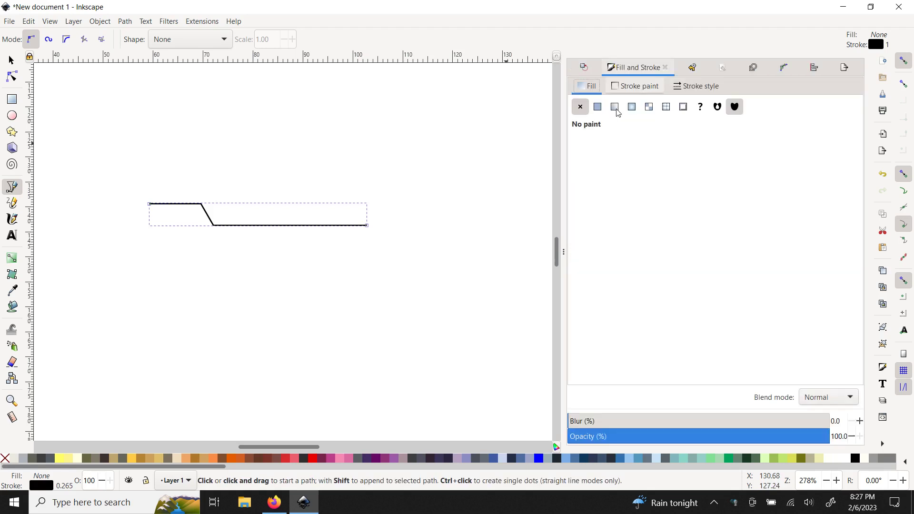
click(690, 87)
double_click(615, 107)
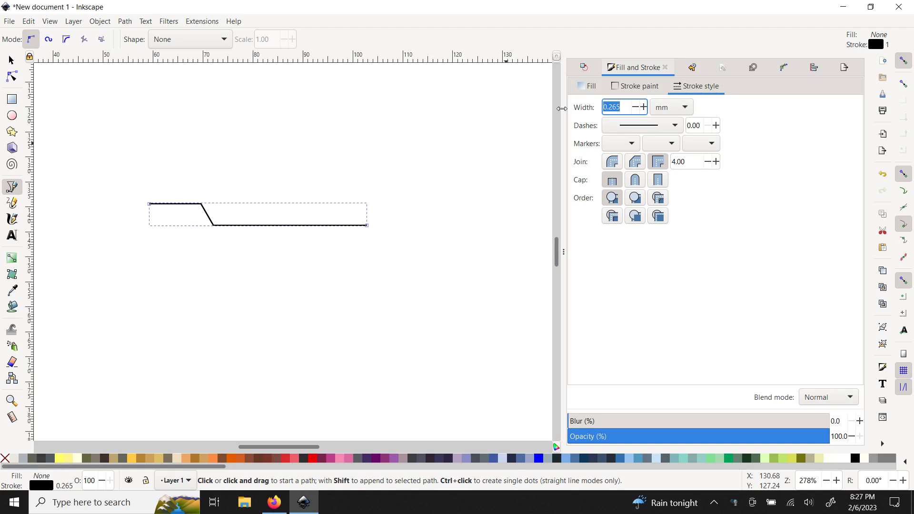
text(1)
key(Return)
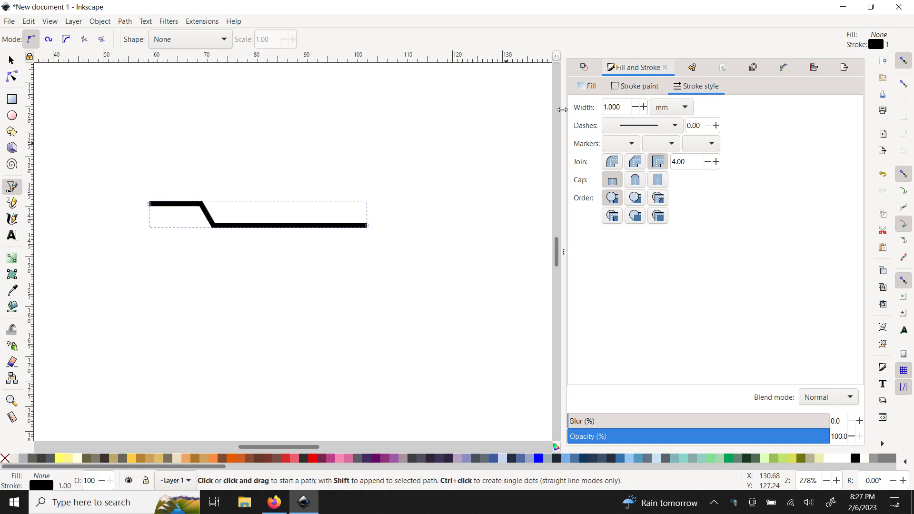
scroll(212, 259, up, 6)
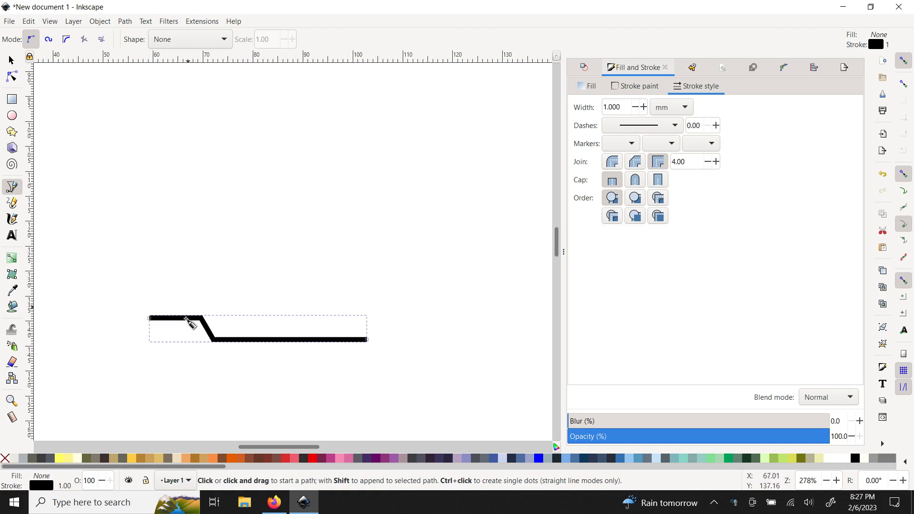
scroll(181, 364, up, 4)
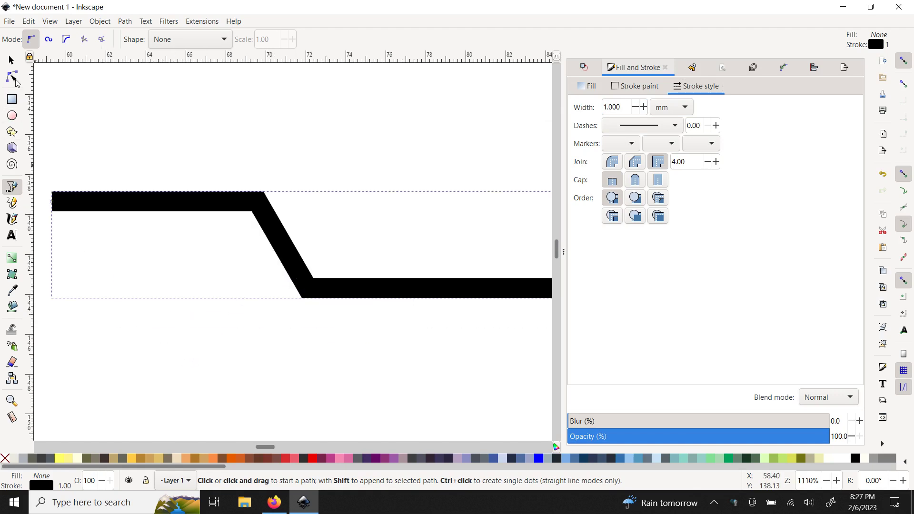
Round the upper bend by adding nodes on either side, deleting its corner node, and adjusting the curve
click(14, 78)
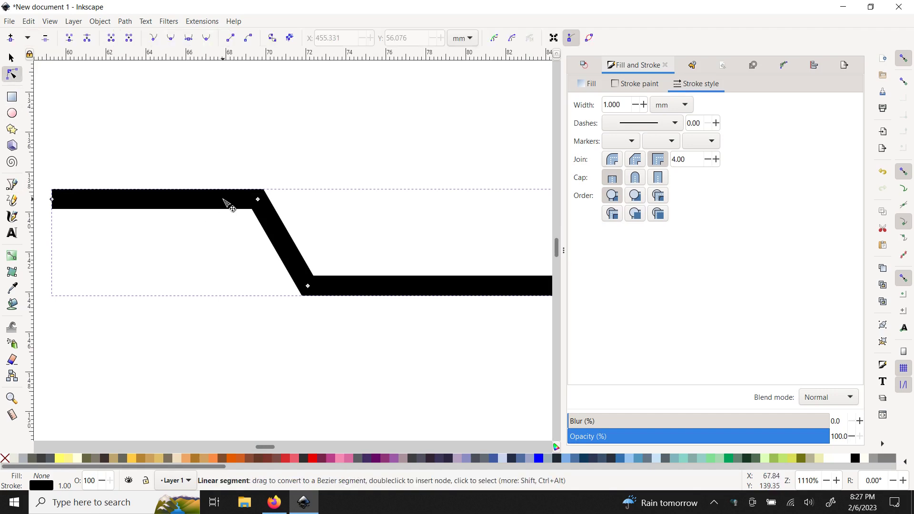
double_click(221, 199)
double_click(275, 227)
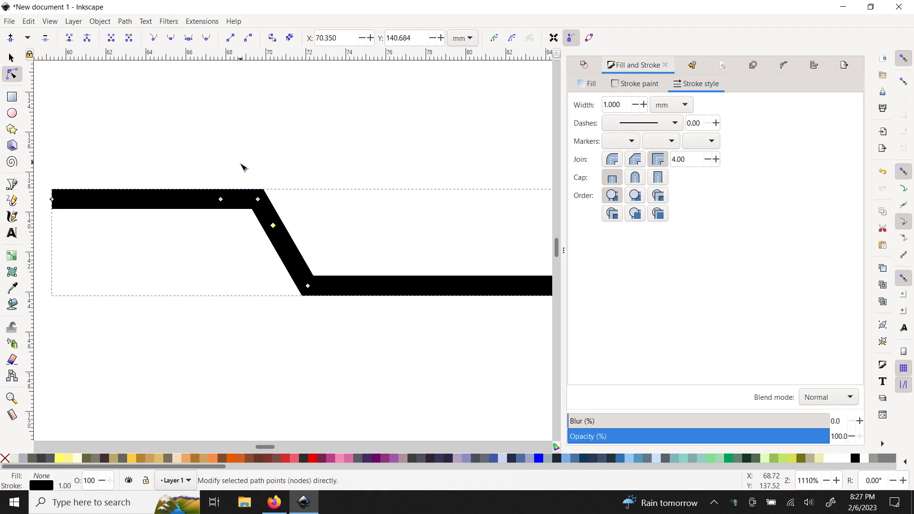
drag(241, 163, 272, 210)
key(Delete)
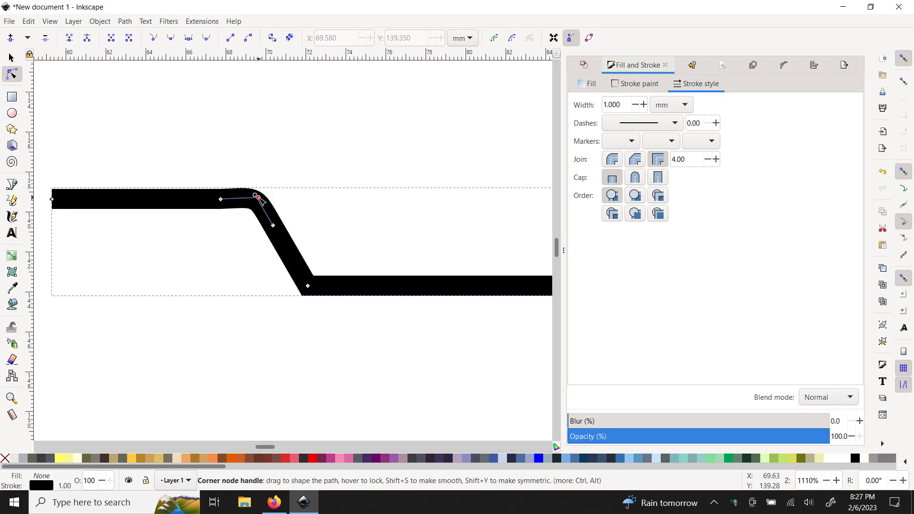
drag(259, 197, 249, 202)
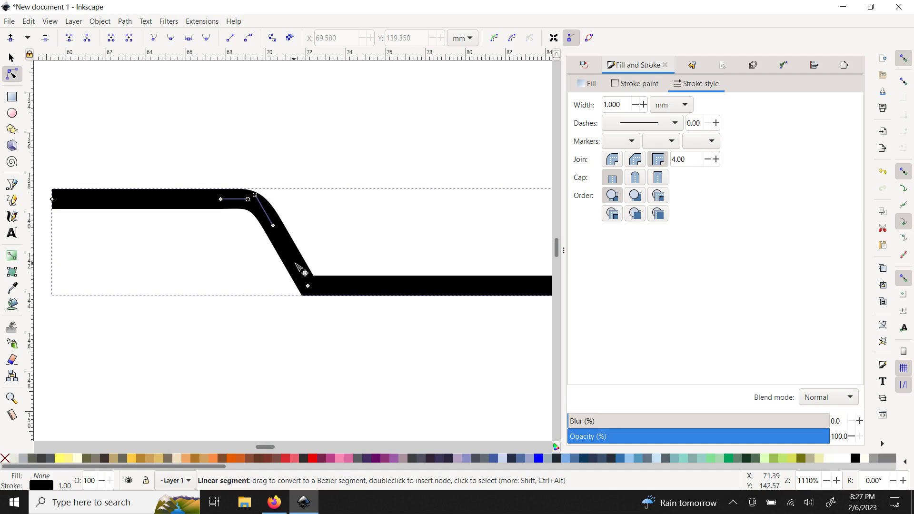
Round the lower bend the same way, replacing its corner node with a smooth curve
double_click(296, 263)
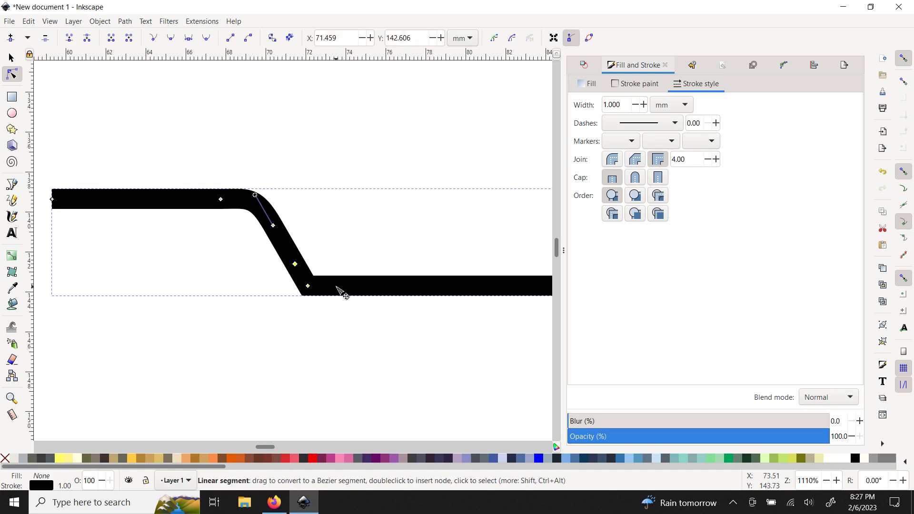
double_click(336, 286)
drag(293, 307, 328, 278)
key(Delete)
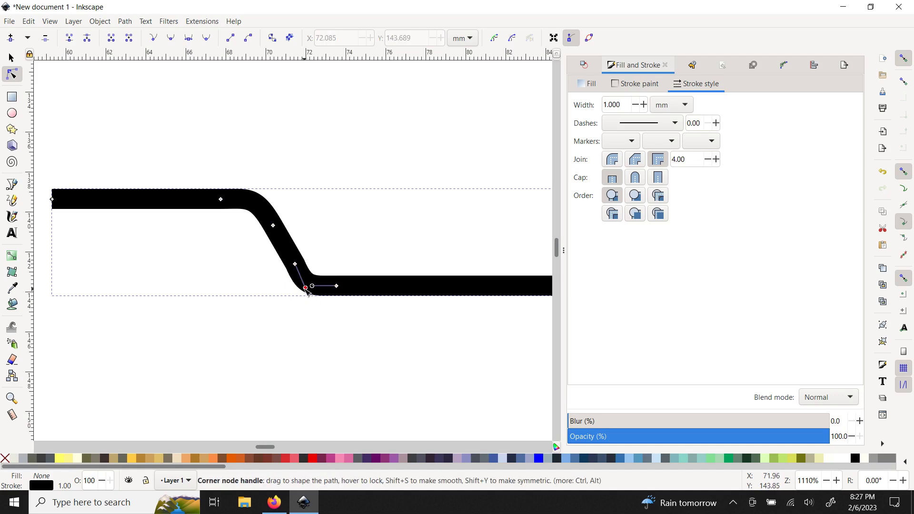
mouse_move(305, 288)
mouse_down()
mouse_move(303, 278)
mouse_move(320, 288)
mouse_up()
scroll(259, 318, down, 4)
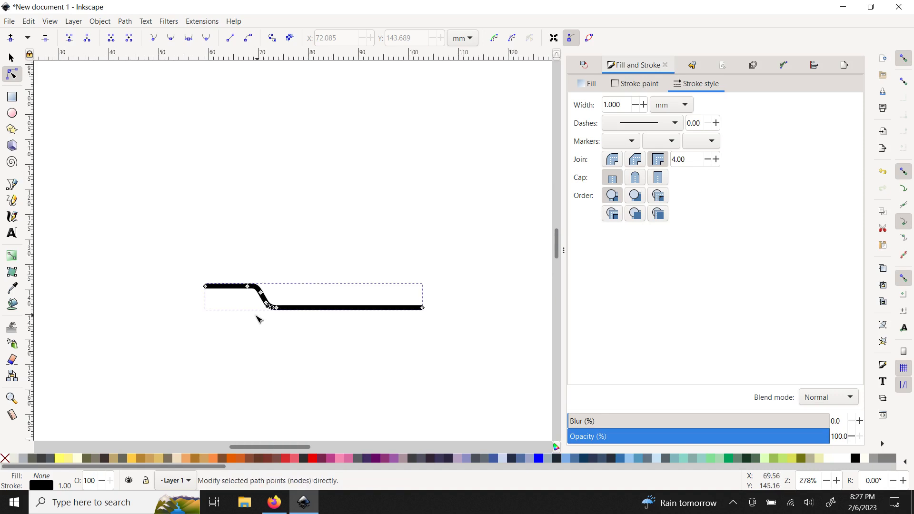
Duplicate the stepped path, flip it horizontally, and move it right to form the symmetric channel
click(12, 60)
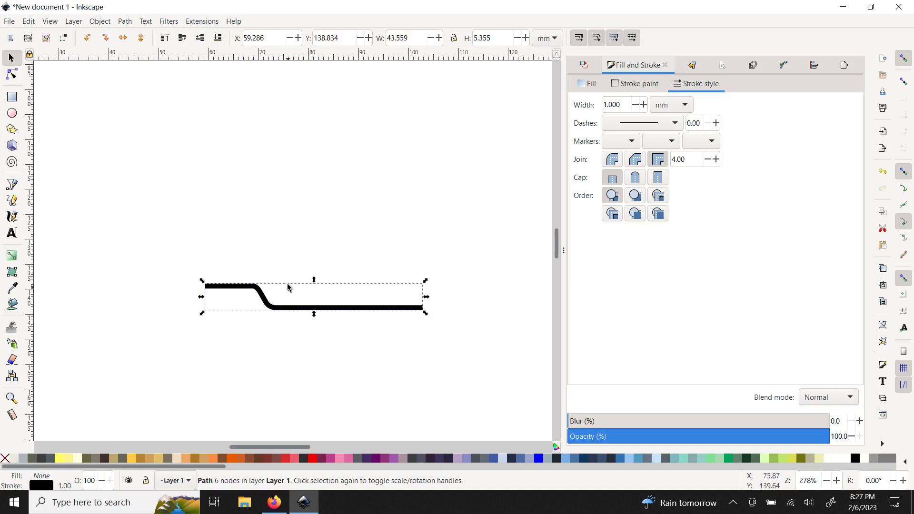
right_click(294, 311)
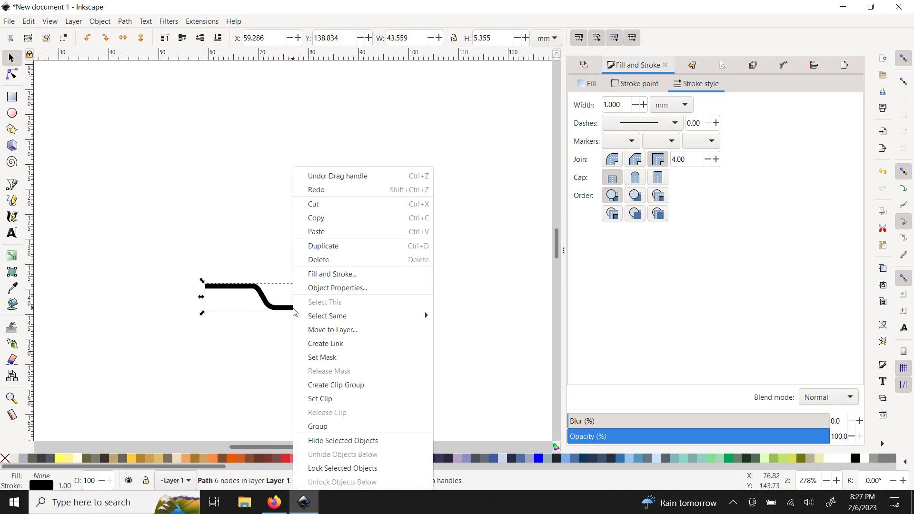
click(339, 250)
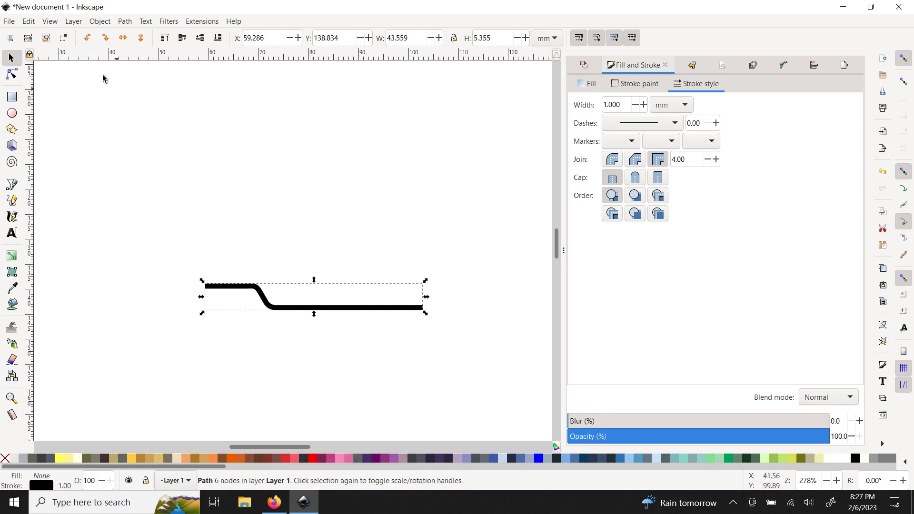
click(125, 38)
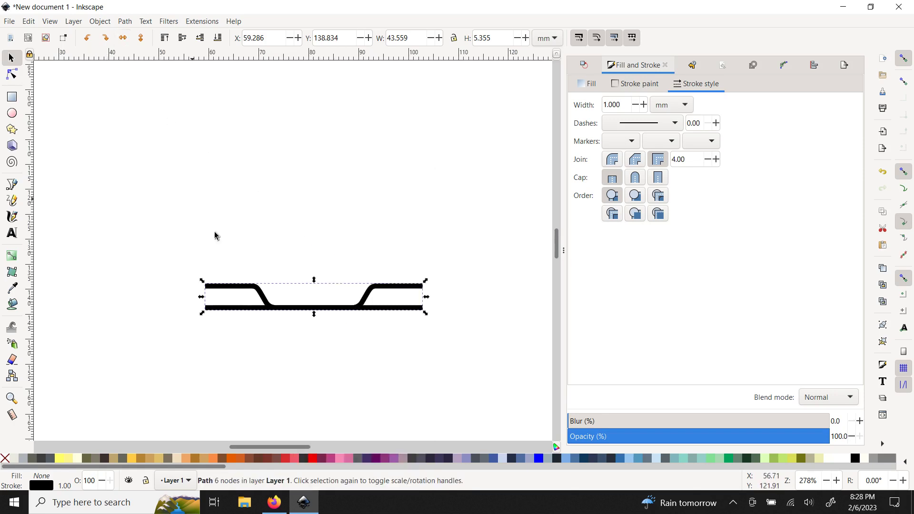
drag(238, 309, 454, 313)
scroll(281, 310, down, 5)
scroll(259, 344, up, 2)
scroll(237, 354, right, 5)
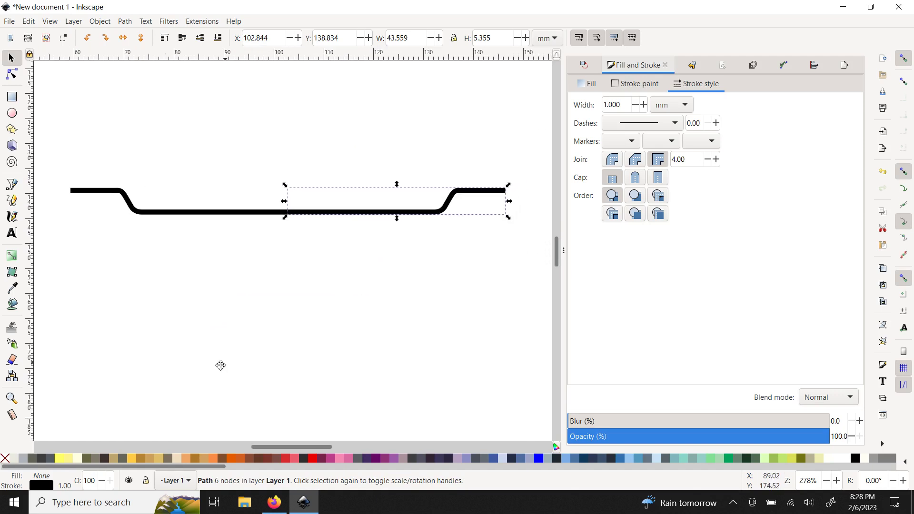
scroll(221, 365, down, 2)
scroll(230, 359, down, 2)
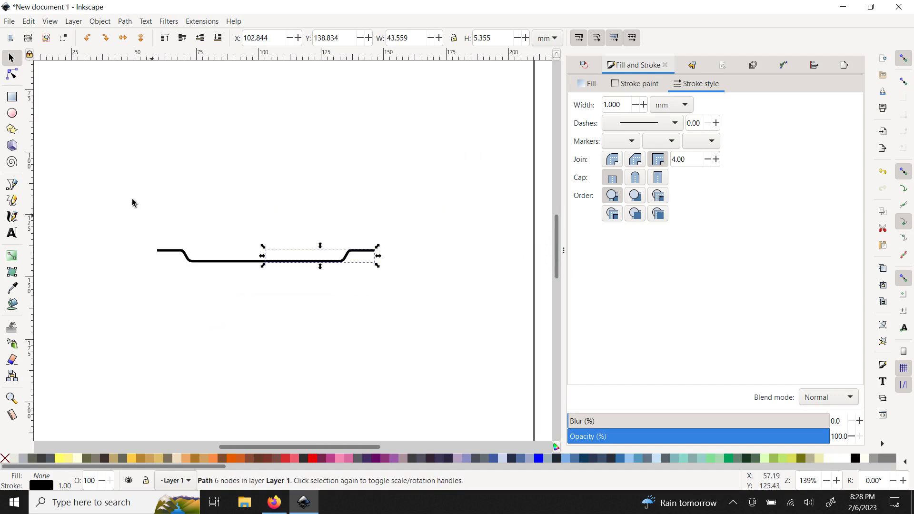
Select both halves and Combine them into one 12-node path
mouse_move(123, 212)
mouse_down()
mouse_move(428, 309)
mouse_move(419, 299)
mouse_up()
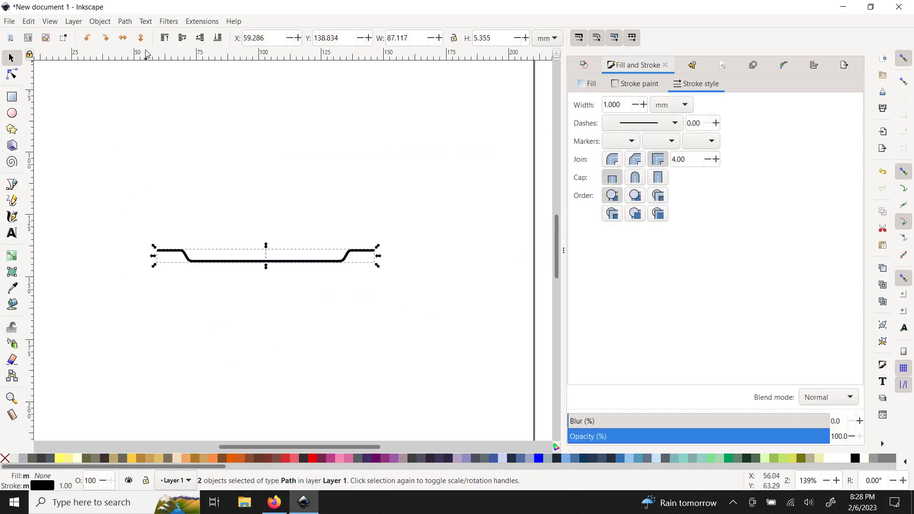
click(125, 21)
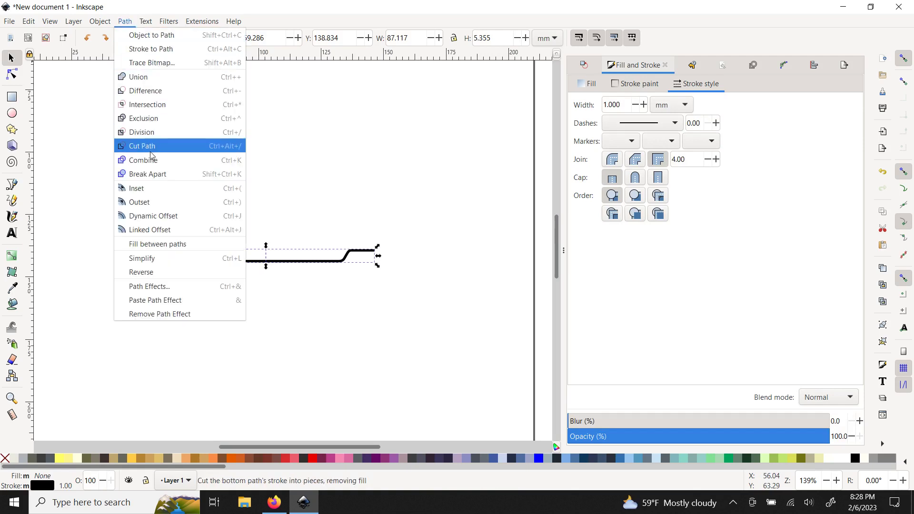
click(149, 162)
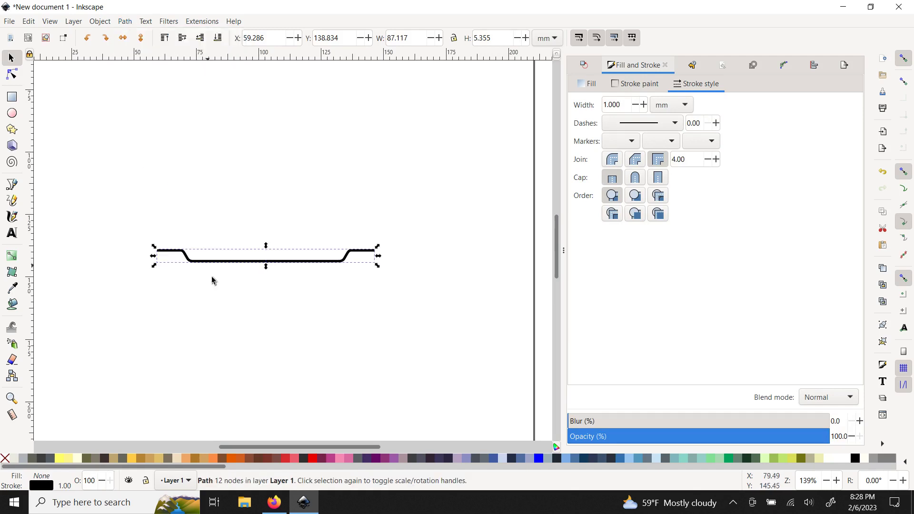
scroll(220, 307, up, 2)
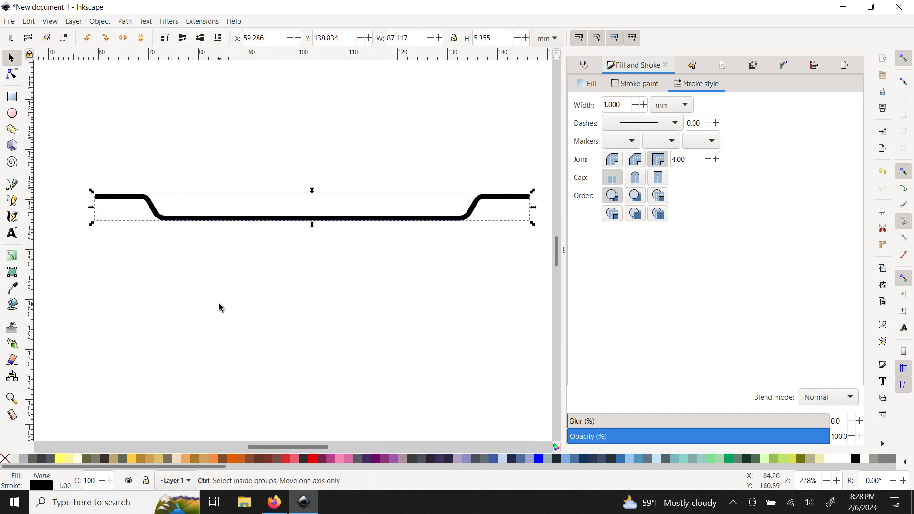
scroll(219, 307, down, 2)
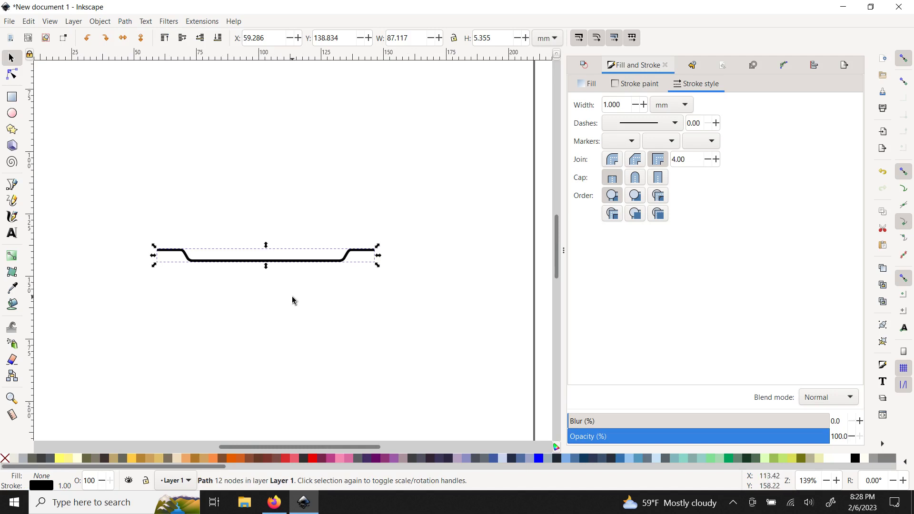
Duplicate the channel profile and set the copy's stroke width to 4 mm
key(ctrl)
right_click(303, 261)
click(323, 246)
drag(295, 265, 295, 285)
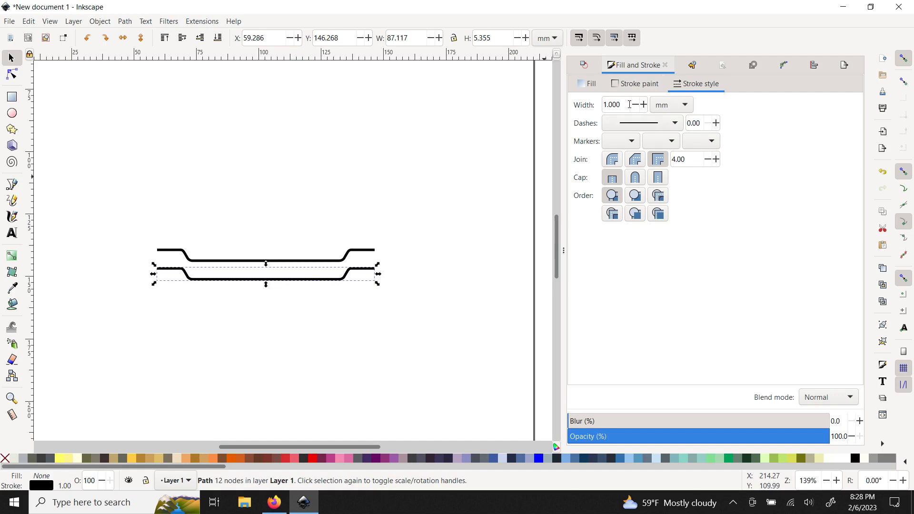
drag(628, 105, 585, 103)
text(4)
key(Return)
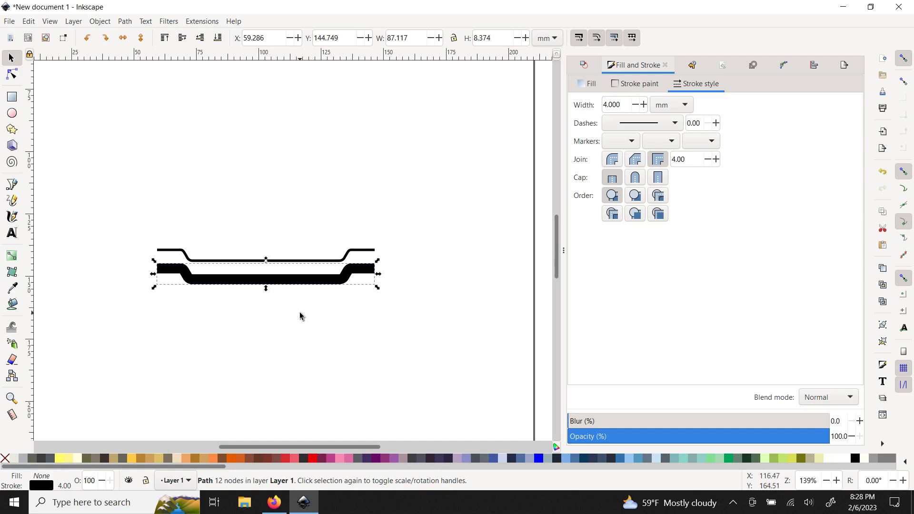
Move the thick copy exactly over the thin original and select both overlapping paths
scroll(300, 315, up, 2)
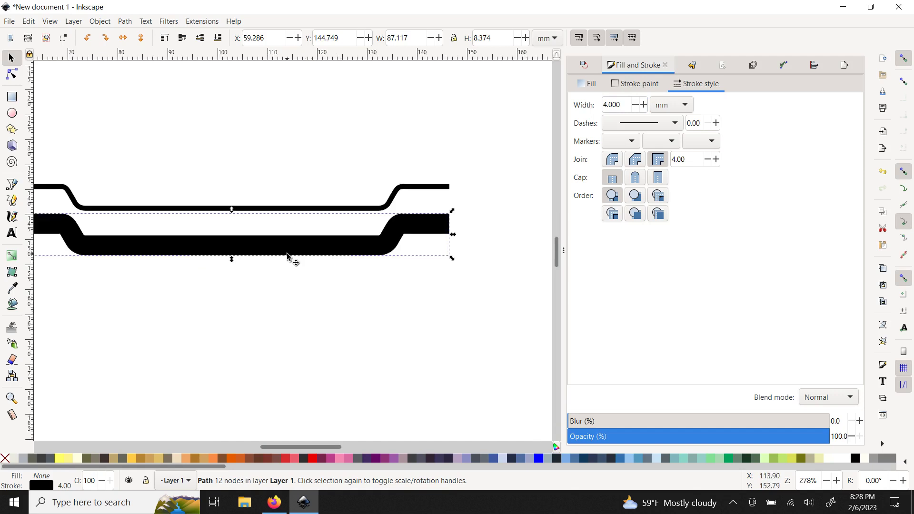
drag(288, 249, 286, 219)
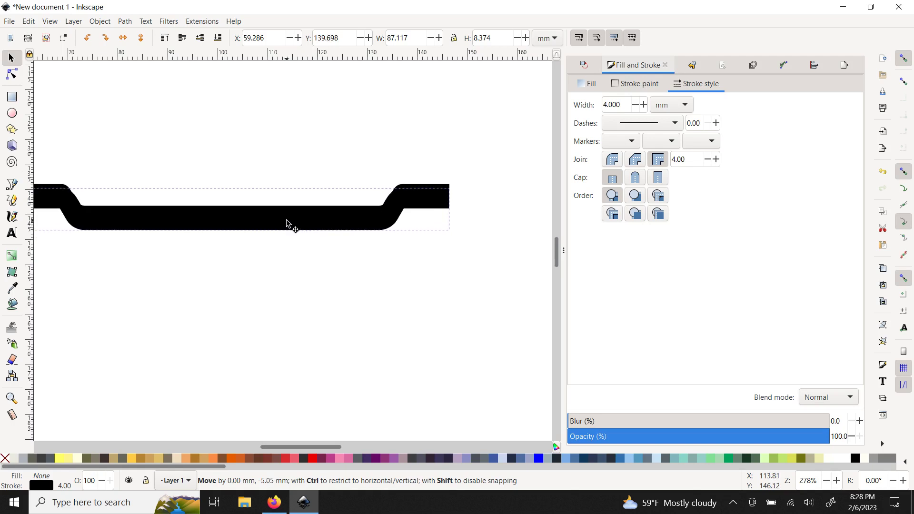
drag(286, 227, 295, 255)
scroll(323, 260, left, 3)
scroll(324, 261, up, 1)
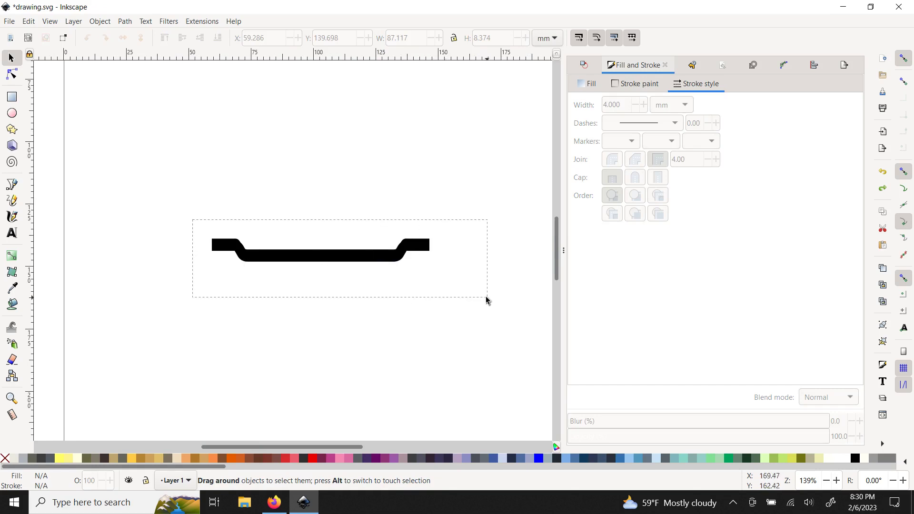
drag(487, 300, 486, 299)
click(125, 21)
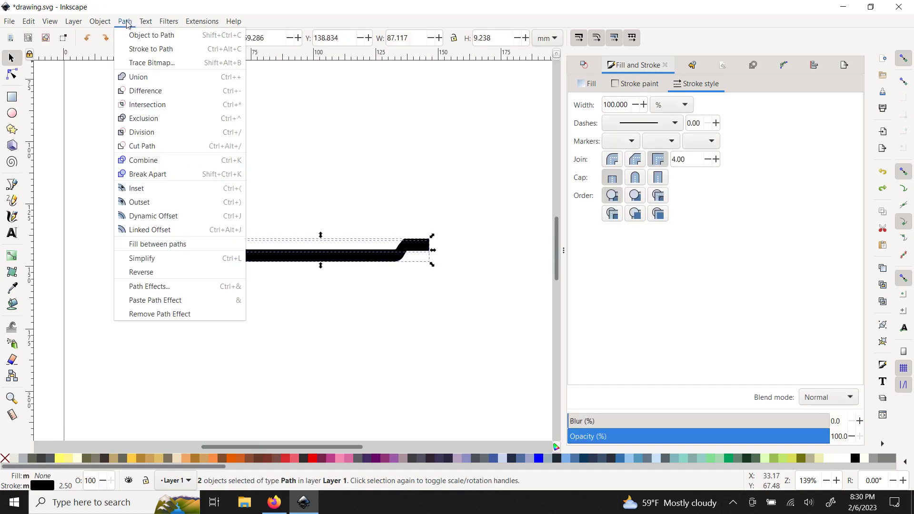
Convert the thick stroke to a path, then delete that thick outline shape
click(143, 50)
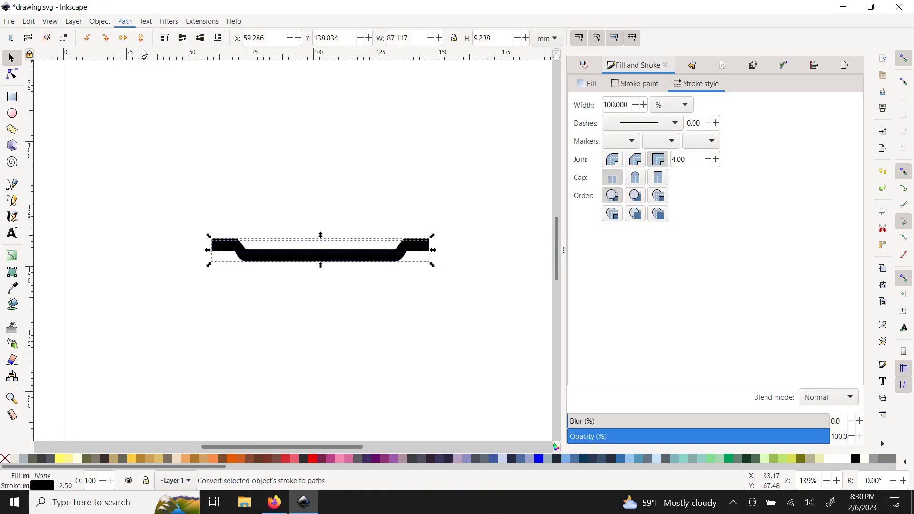
click(287, 283)
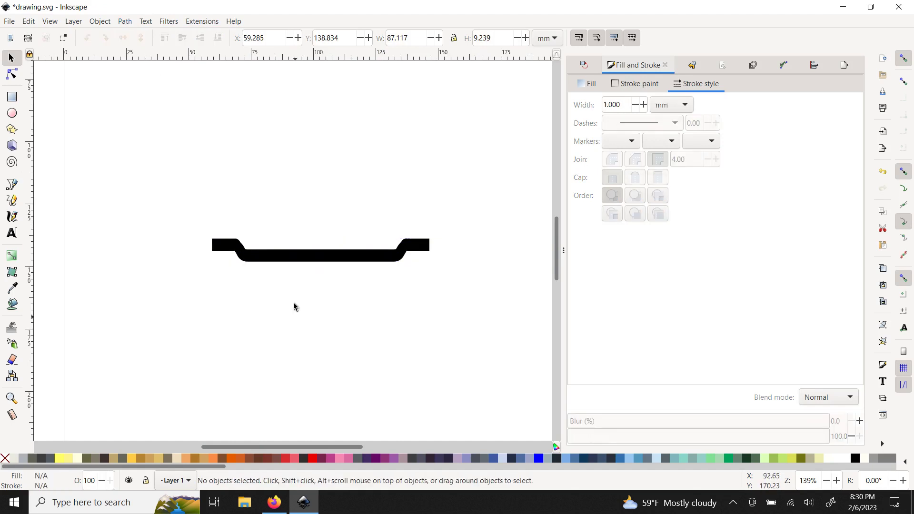
click(286, 262)
right_click(287, 264)
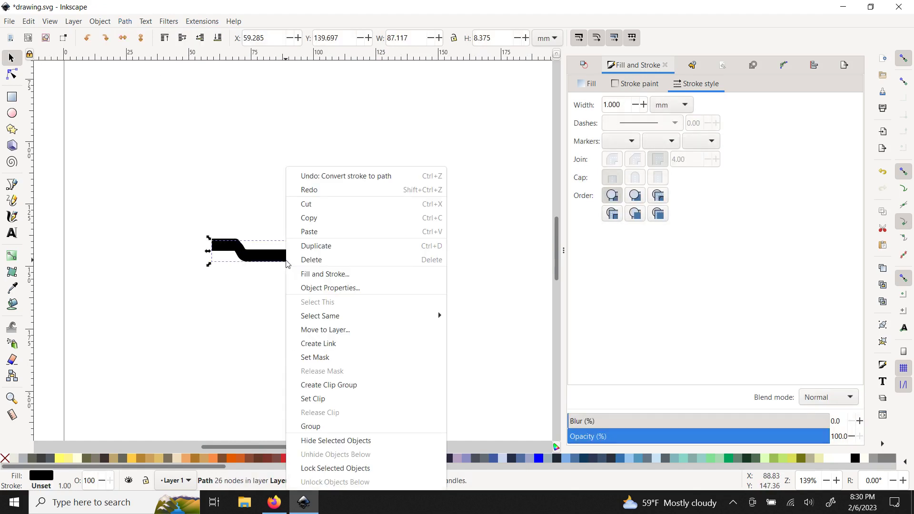
click(306, 265)
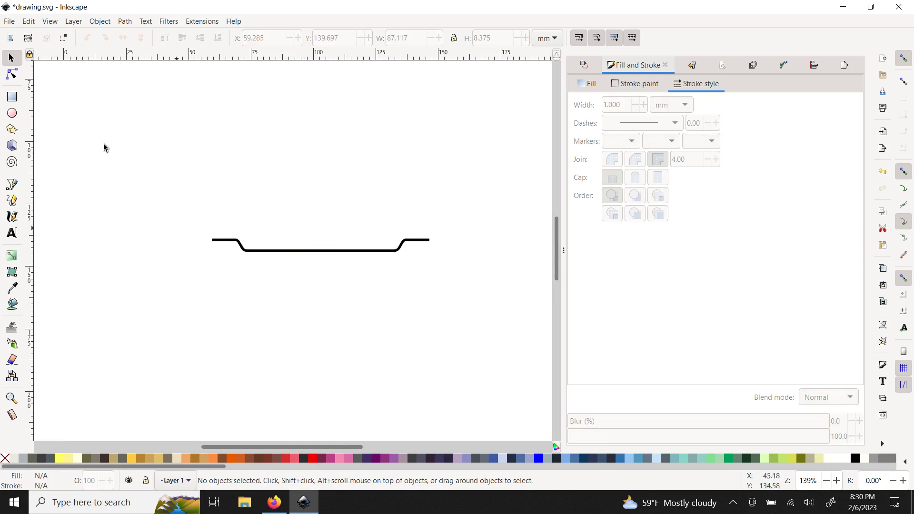
Save the drawing as drawing.svg, replacing the existing file
click(9, 22)
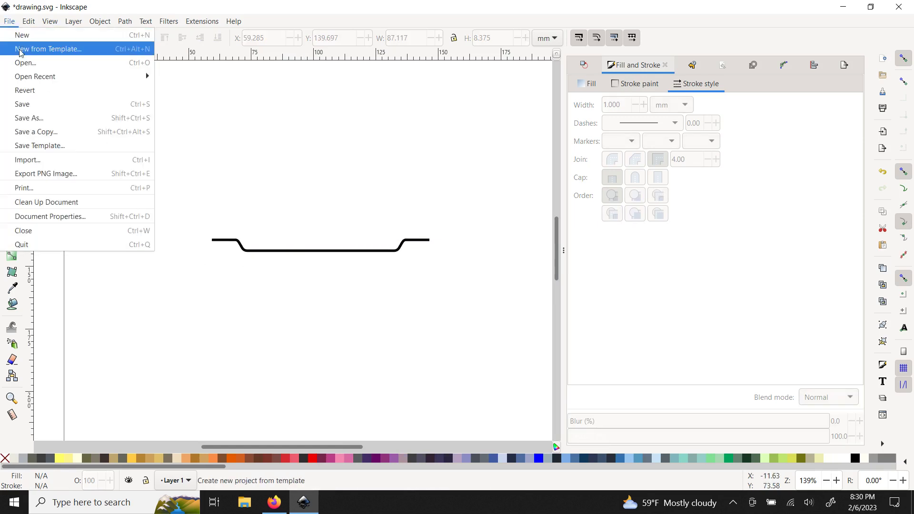
click(40, 123)
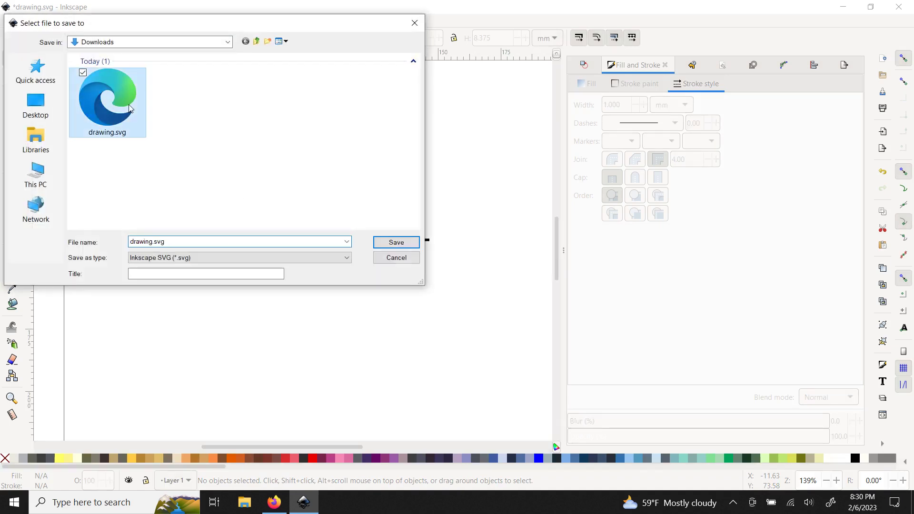
key(Return)
click(476, 302)
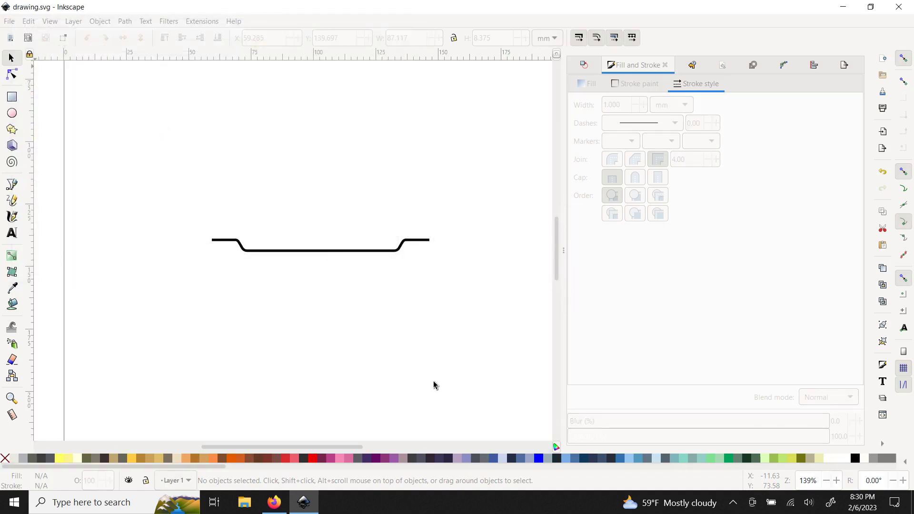
Import drawing.svg from Downloads into the Tinkercad design, then return to Inkscape
click(274, 502)
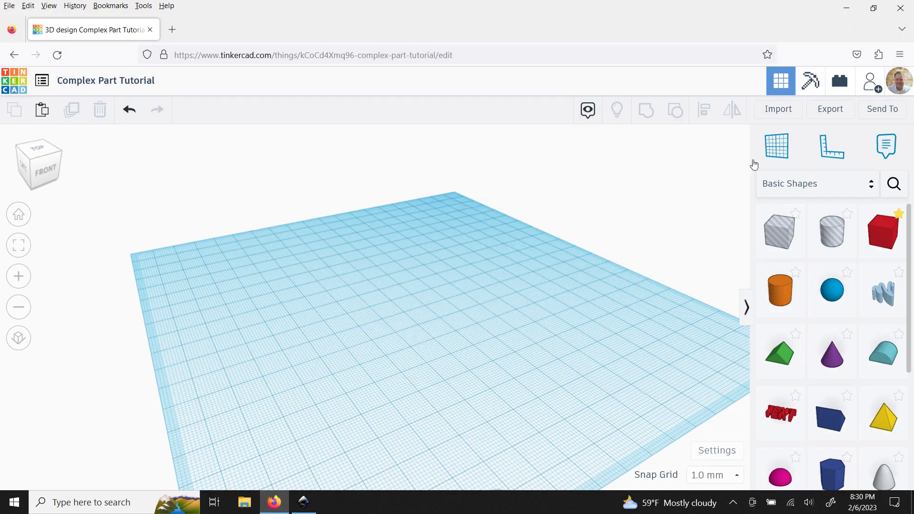
click(778, 109)
click(456, 281)
double_click(144, 104)
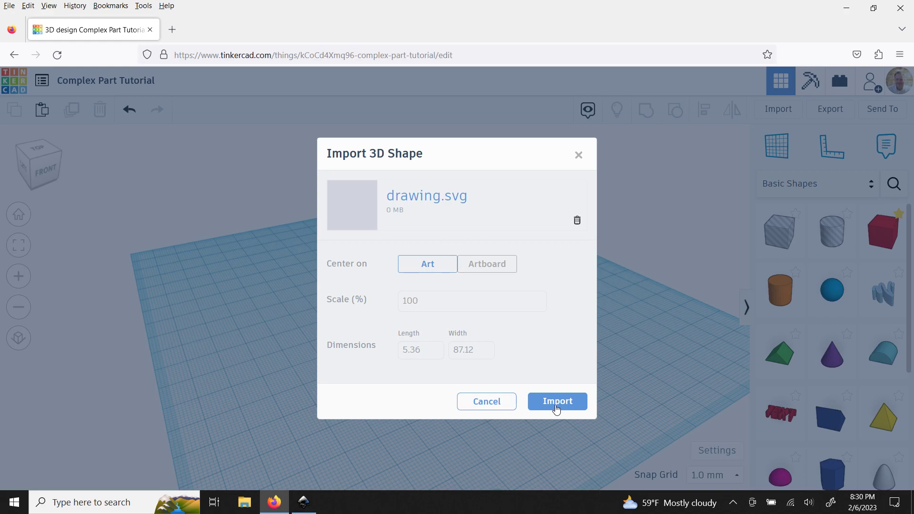
click(556, 403)
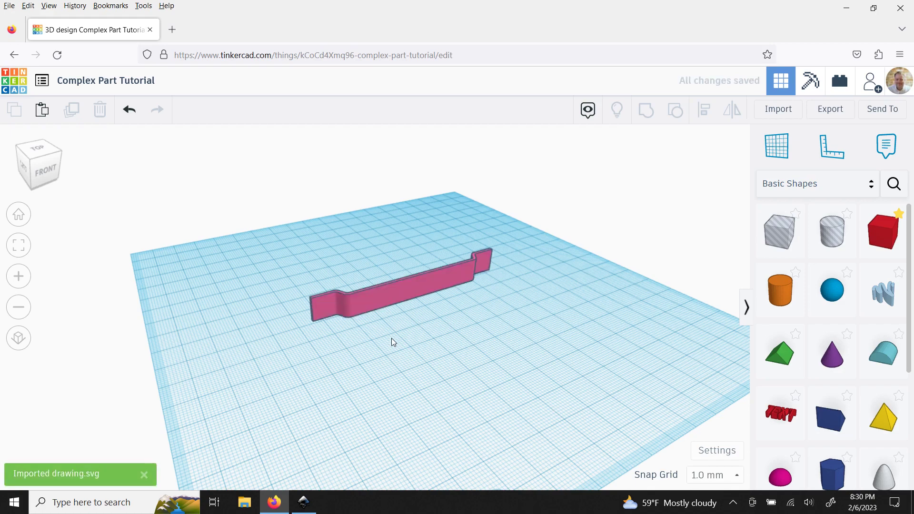
click(303, 502)
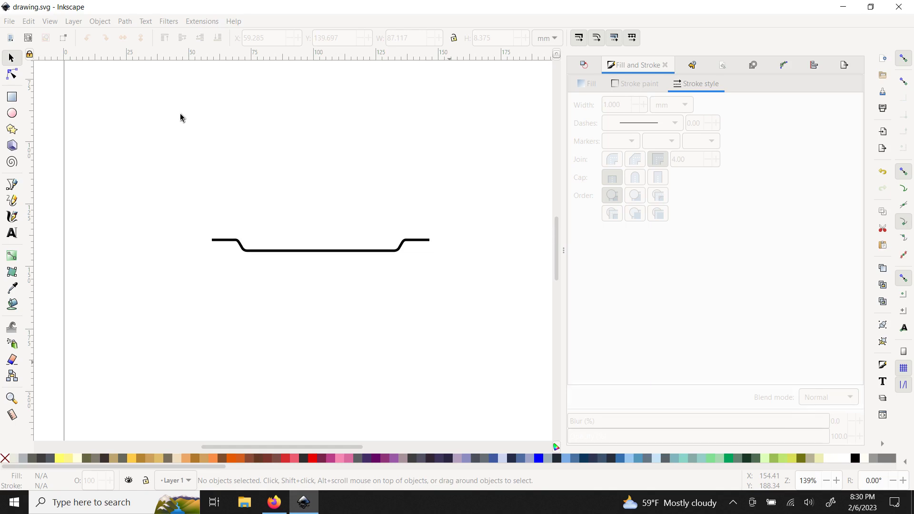
Undo the deletion to restore the thick channel outline path
click(28, 22)
click(40, 33)
click(30, 22)
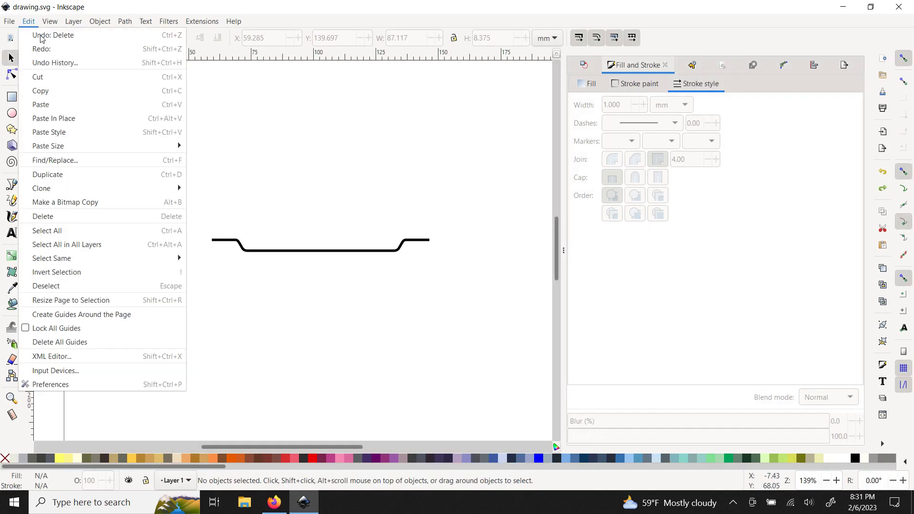
click(41, 36)
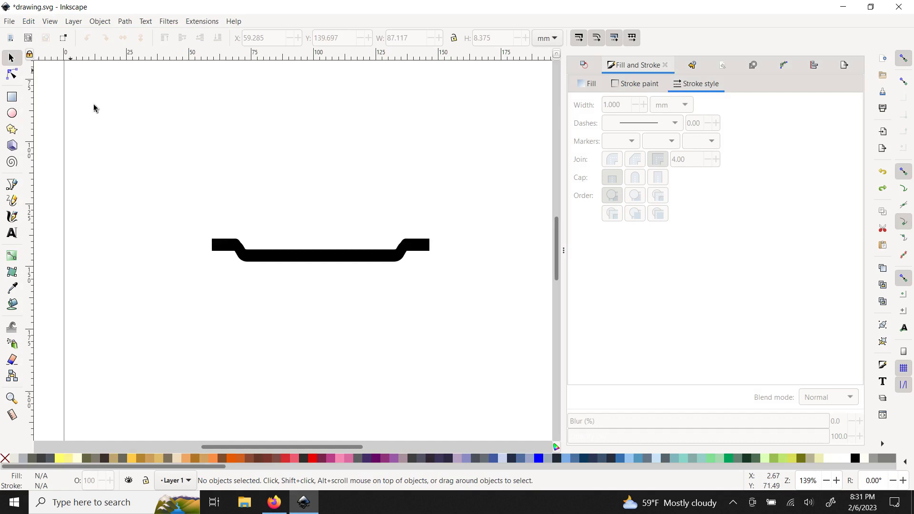
click(340, 252)
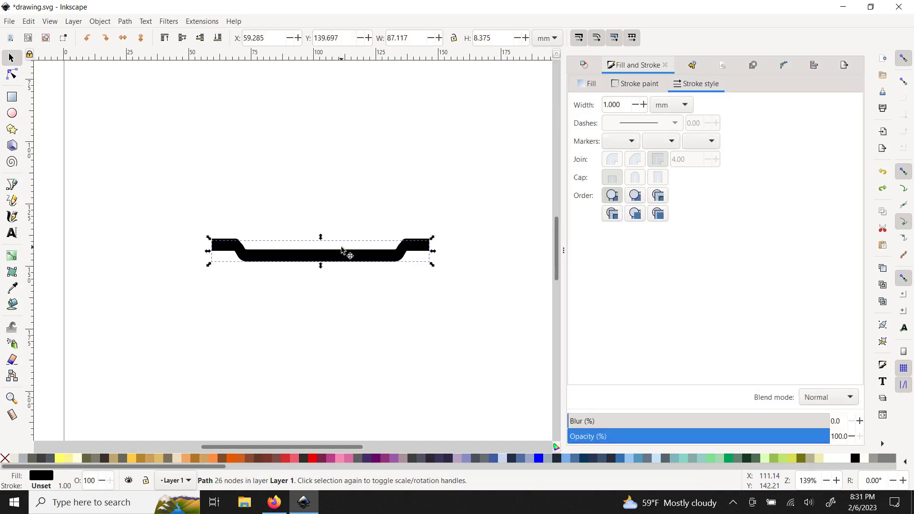
click(338, 209)
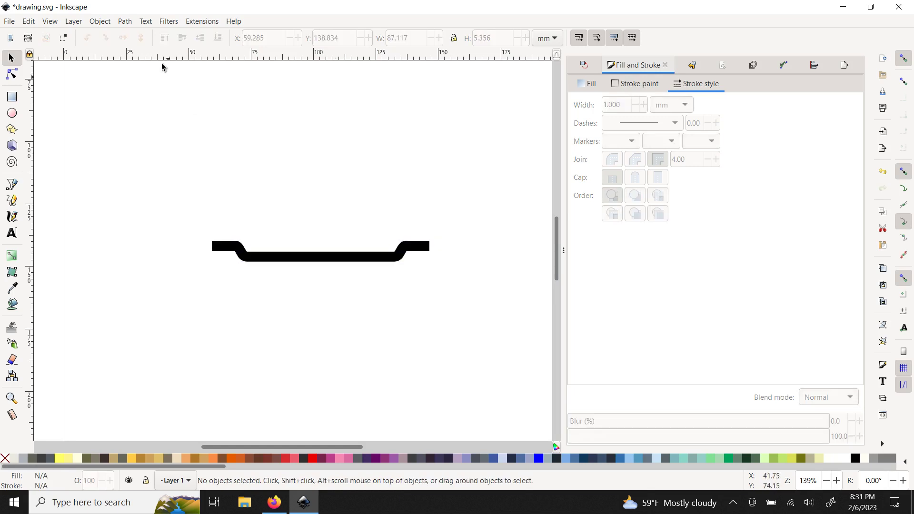
Save over drawing.svg, confirm the replacement, and switch to the Tinkercad design
click(8, 21)
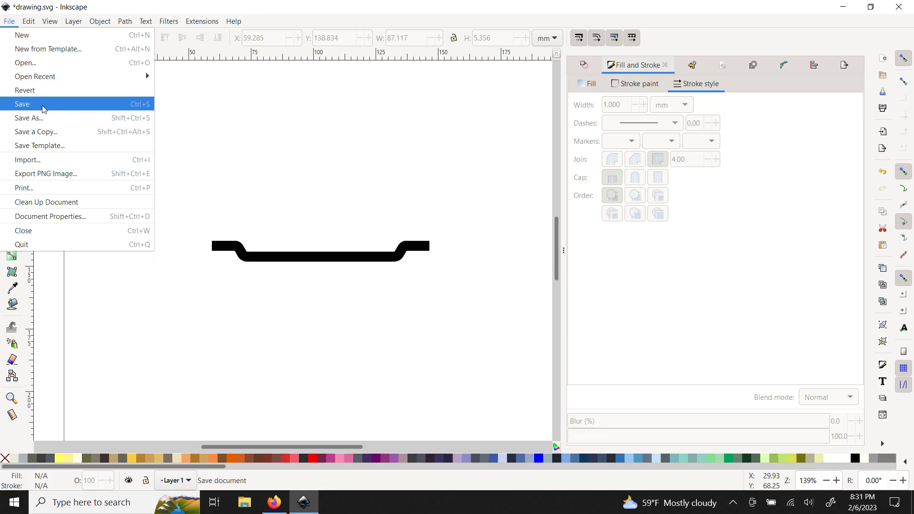
click(125, 126)
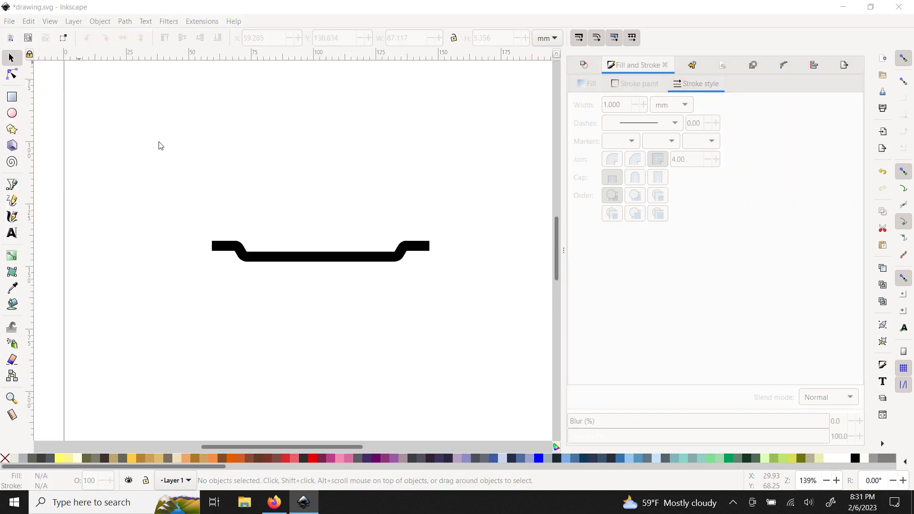
click(122, 127)
key(Escape)
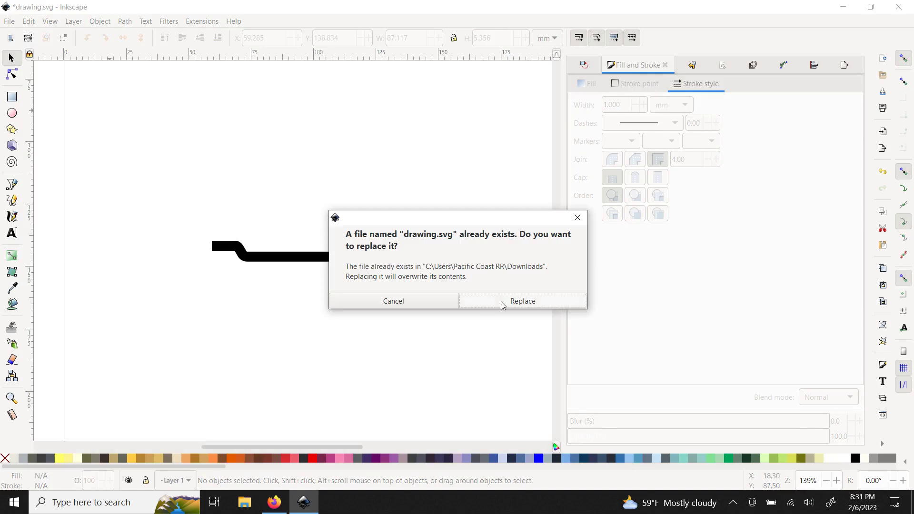
click(503, 305)
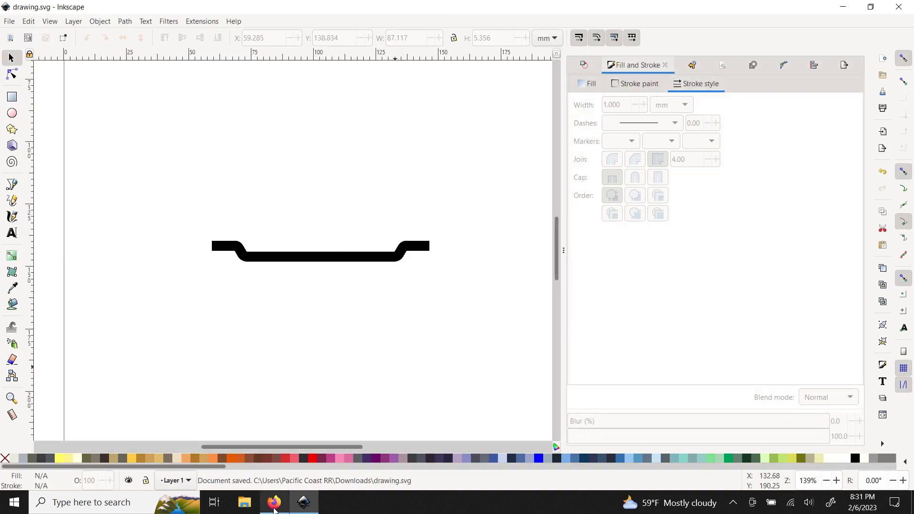
click(274, 502)
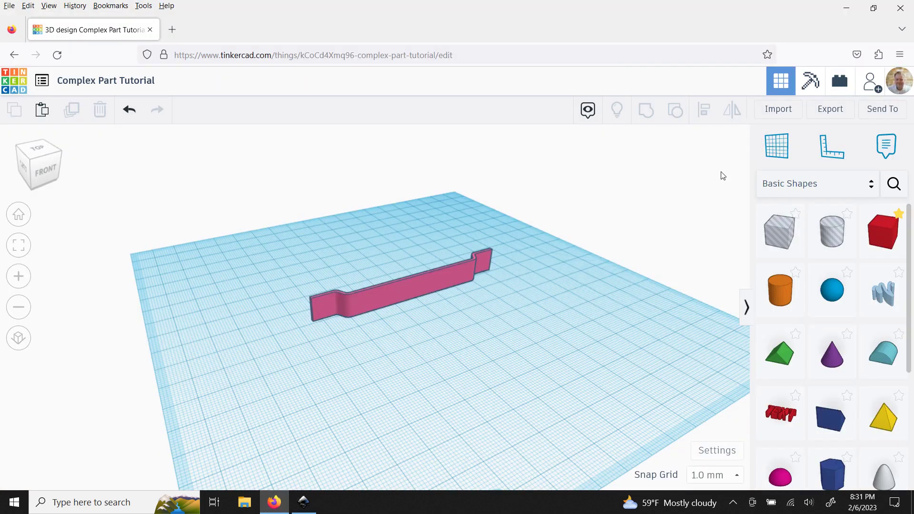
Import drawing.svg with Center on set to Art, then orbit and zoom onto the new part
click(777, 109)
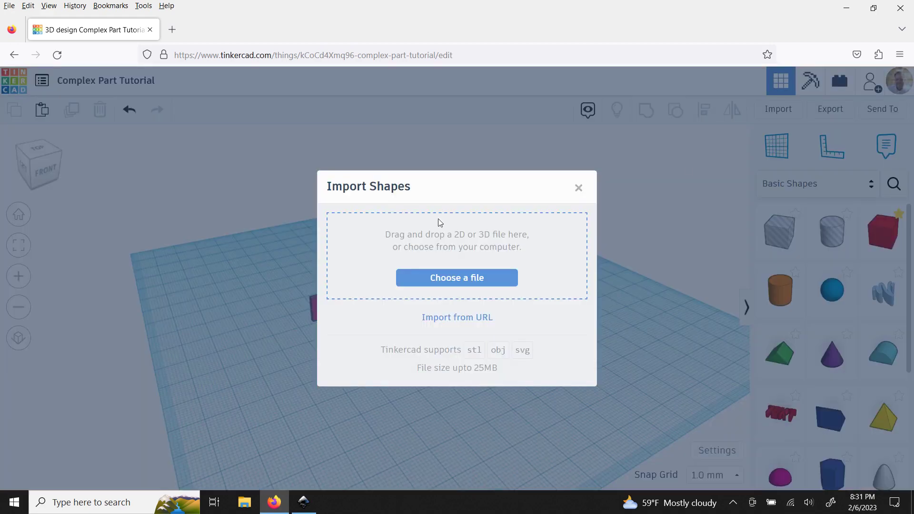
click(428, 281)
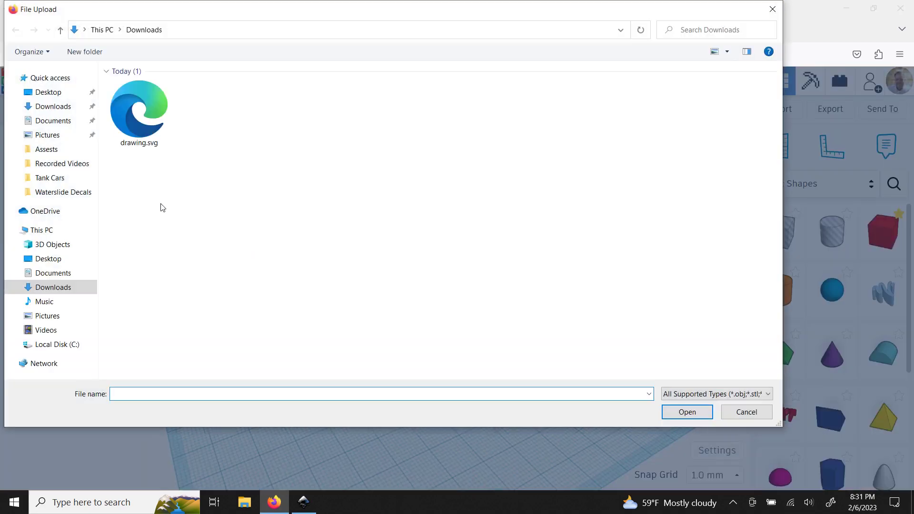
double_click(138, 119)
click(439, 267)
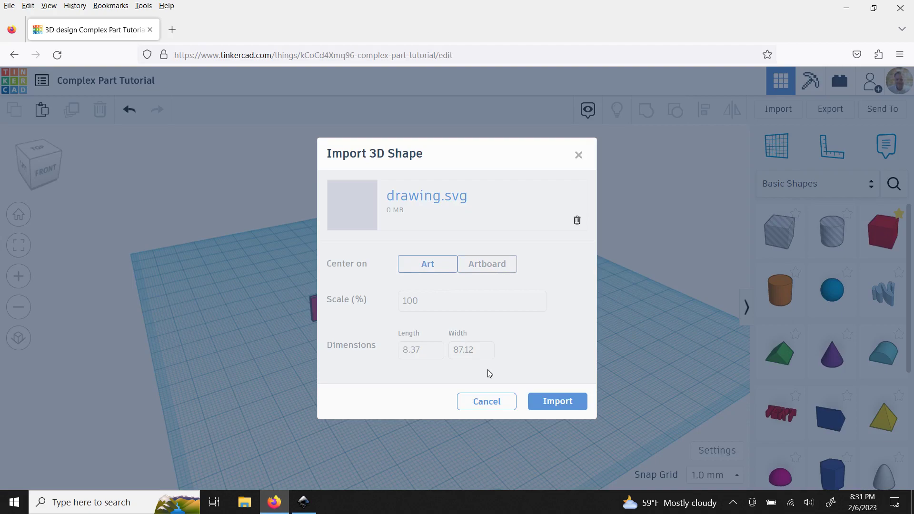
click(560, 409)
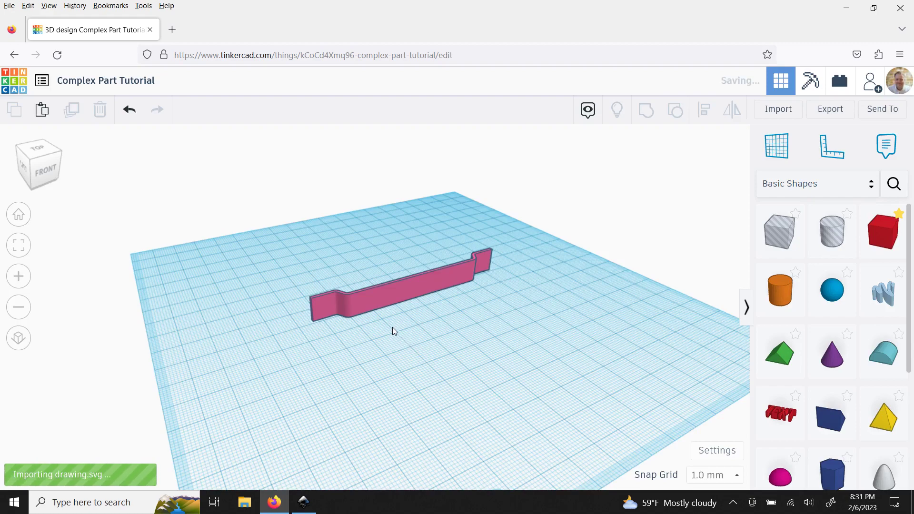
drag(444, 346, 380, 326)
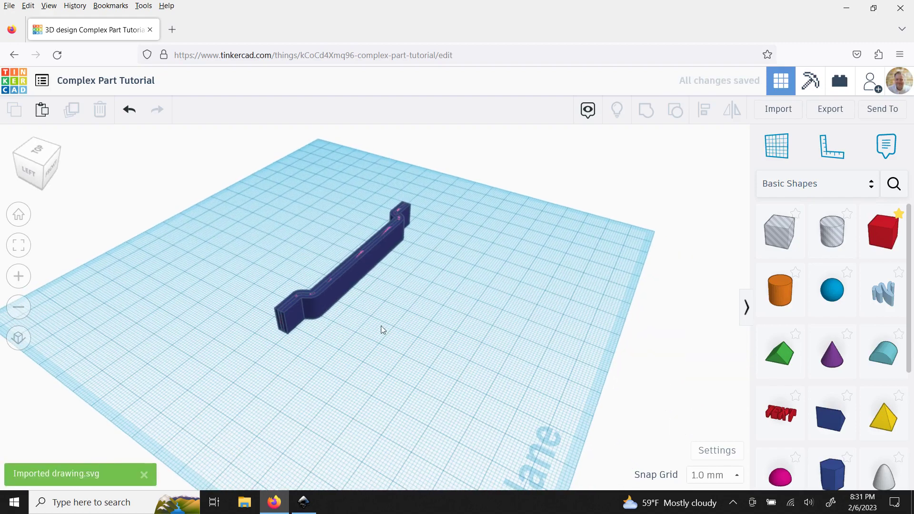
Lower the dark-blue import to 1 mm and the pink wall from 10 to 4 mm, then select both
scroll(357, 314, up, 4)
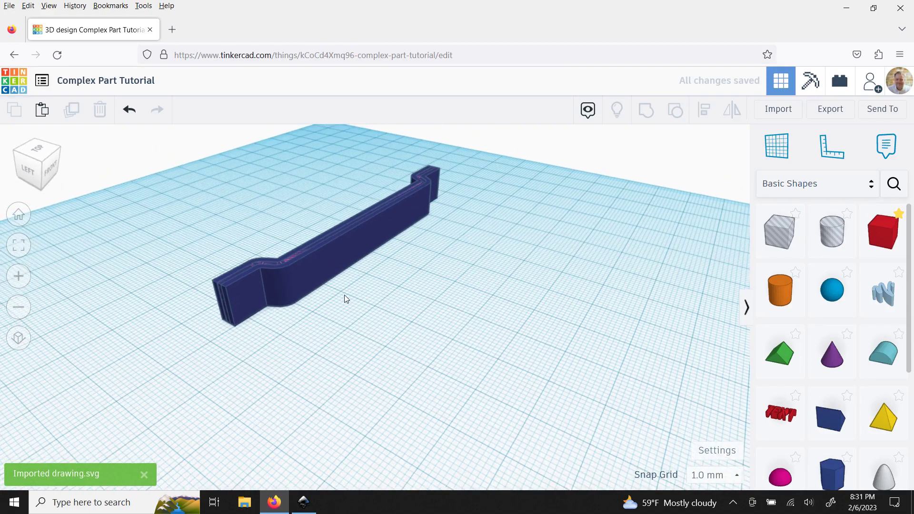
click(332, 248)
drag(362, 227, 366, 245)
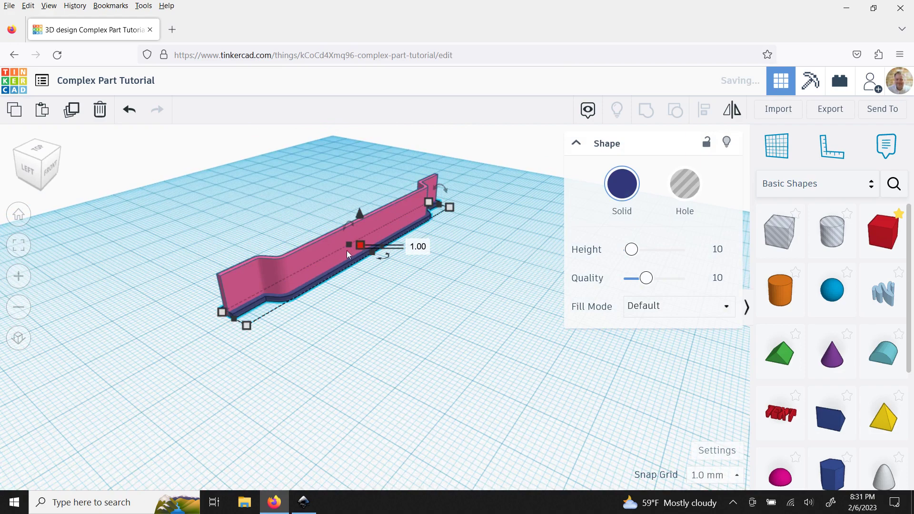
click(320, 247)
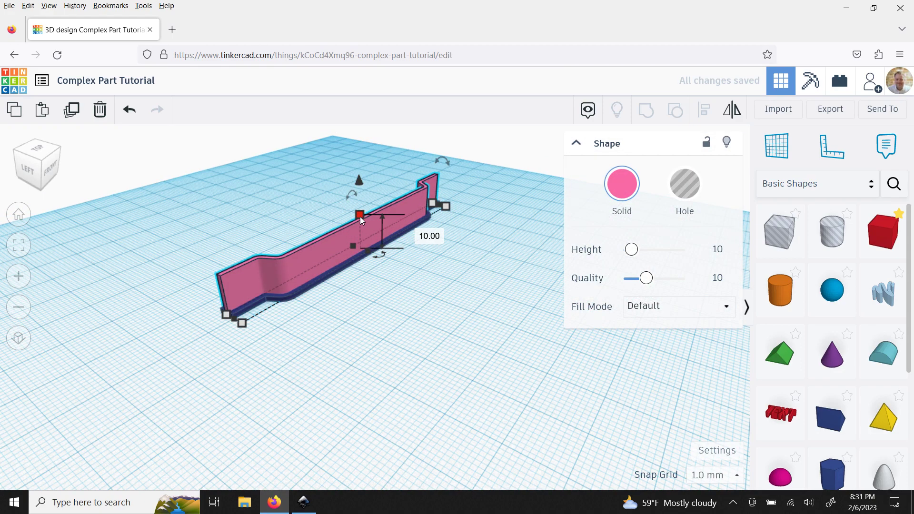
drag(360, 216, 364, 239)
drag(394, 332, 412, 323)
drag(402, 235, 295, 266)
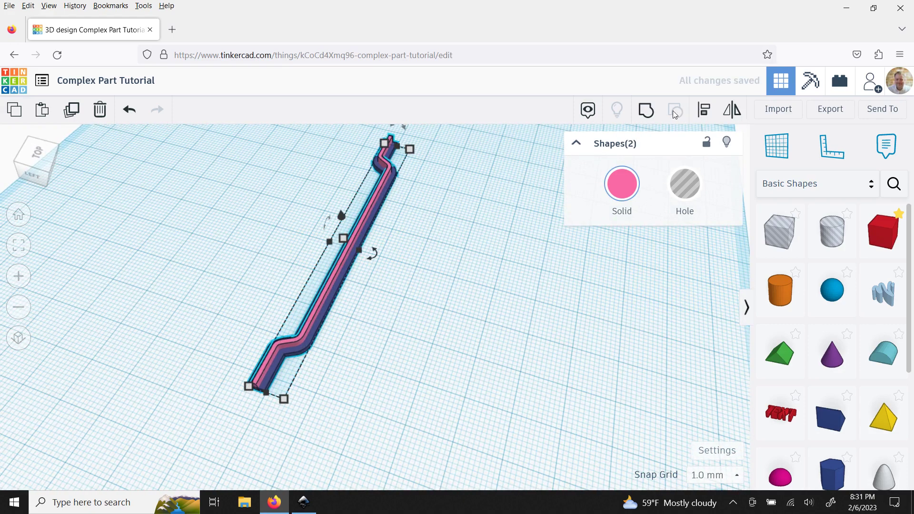
Align the two channel shapes along two axes with the Align tool
click(708, 117)
drag(552, 247, 323, 326)
click(223, 366)
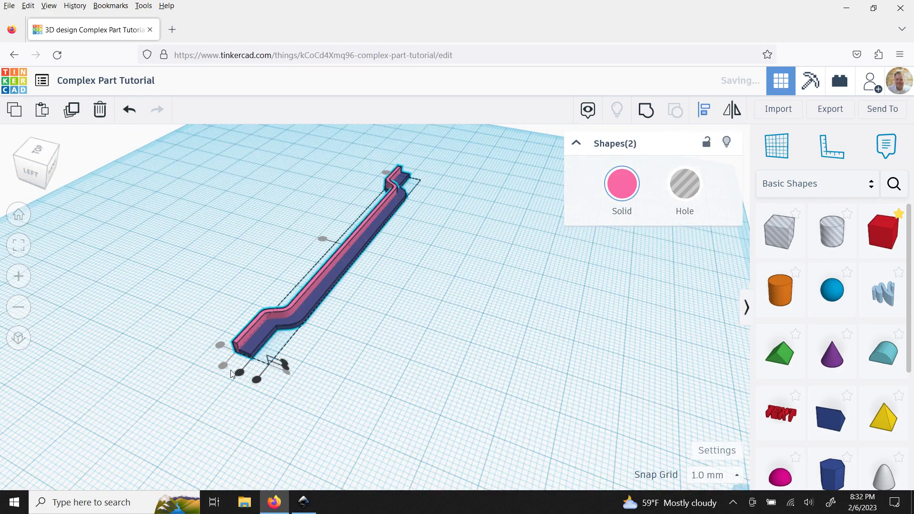
click(285, 366)
click(285, 366)
drag(321, 356, 337, 229)
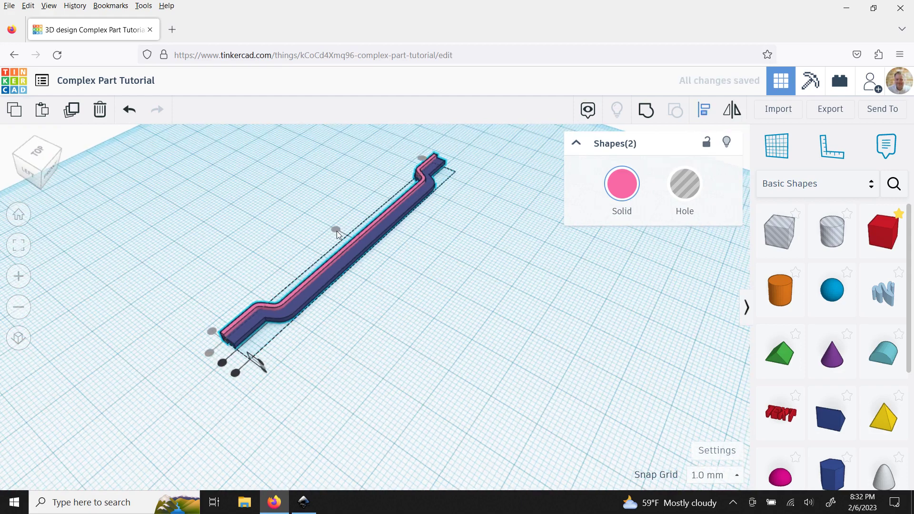
drag(370, 355, 416, 303)
Group both shapes into one part and colour it light grey
drag(424, 195, 233, 377)
click(645, 110)
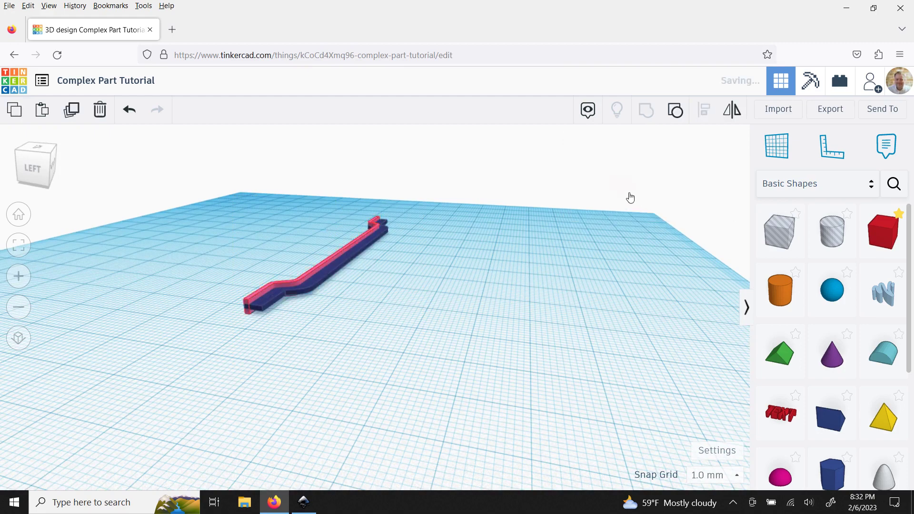
click(622, 185)
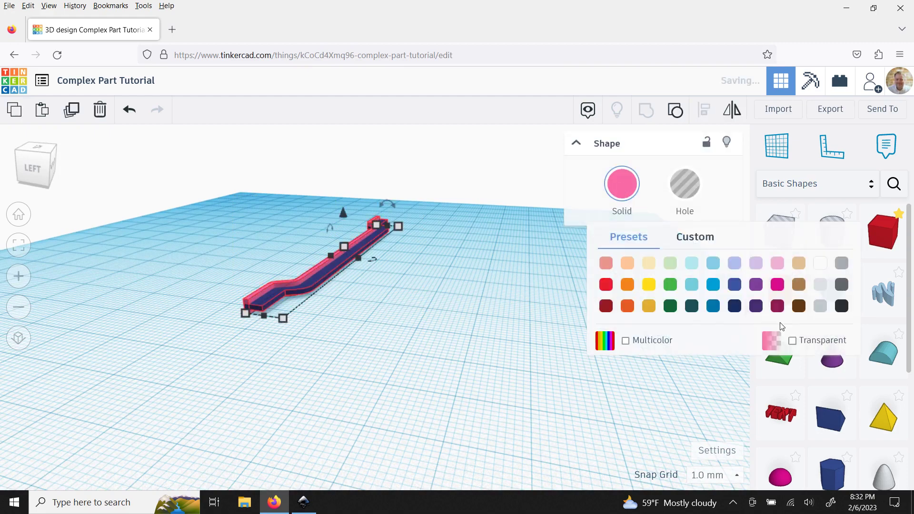
click(820, 305)
drag(448, 357, 251, 353)
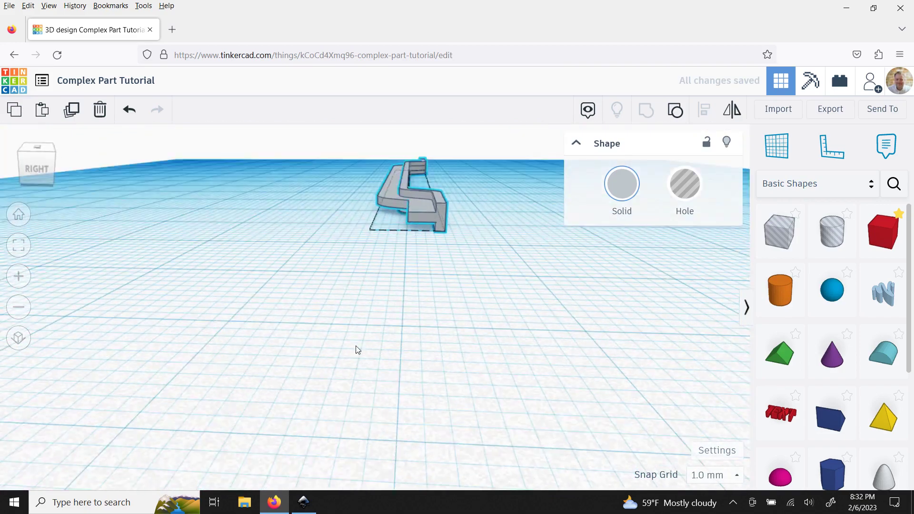